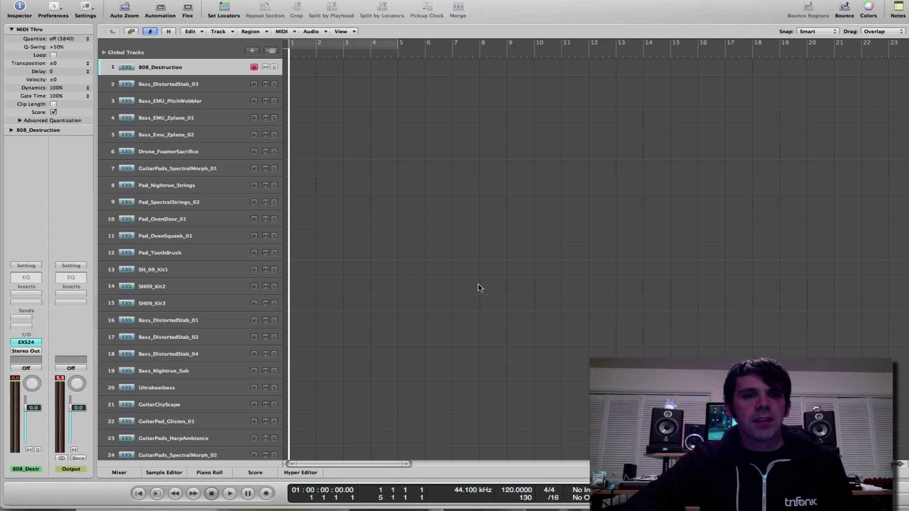
# Play Bass_DistortedStab_03, PitchWobbler, Zplane_01 and Zplane_02 in turn, ending on Drone_FoamerSacrifice
pyautogui.click(183, 87)
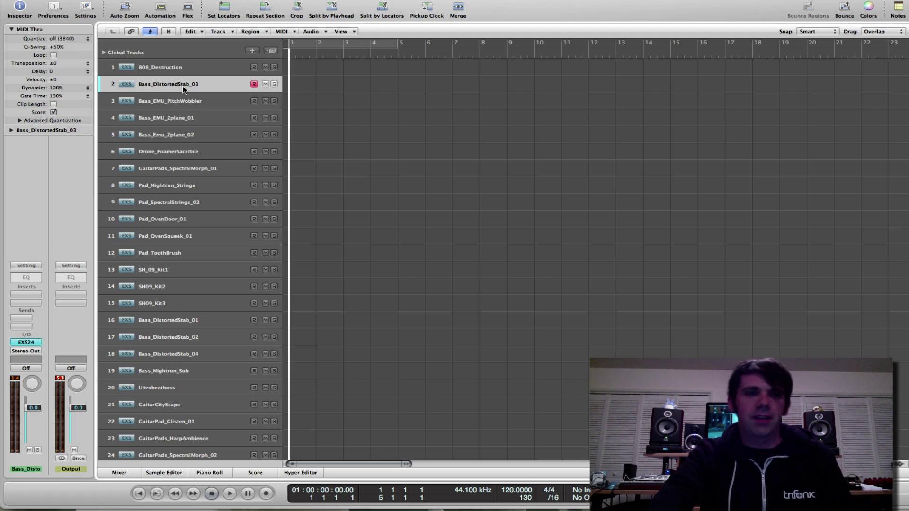
pyautogui.press('Down')
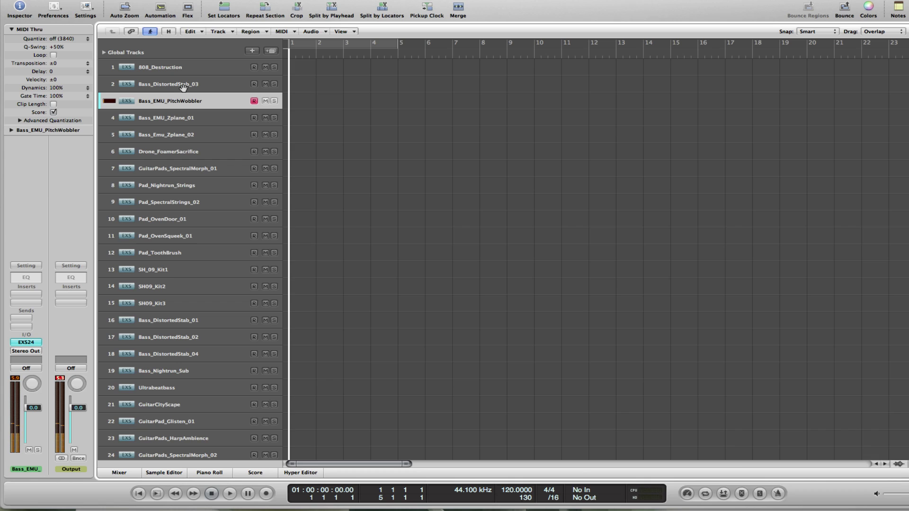
pyautogui.press('Down')
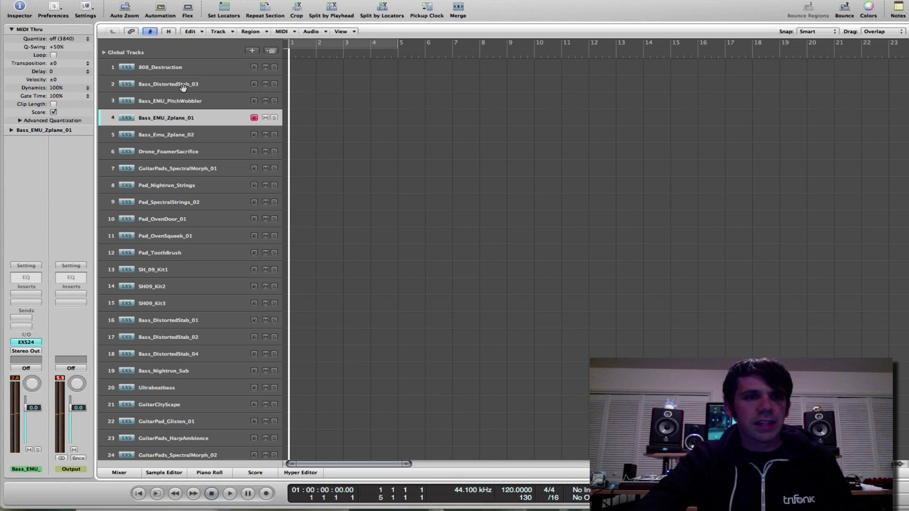
pyautogui.press('Down')
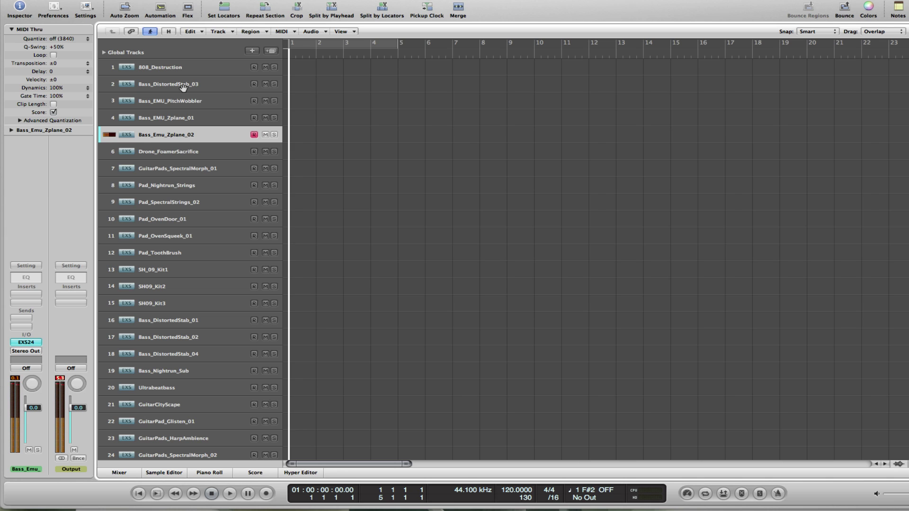
pyautogui.press('Down')
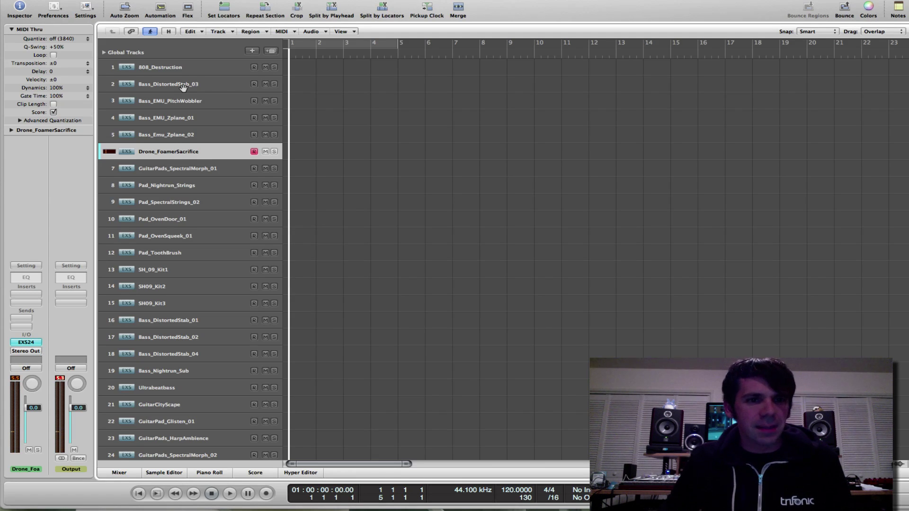
# Move down to track 7, GuitarPads_SpectralMorph_01, and play it
pyautogui.press('Down')
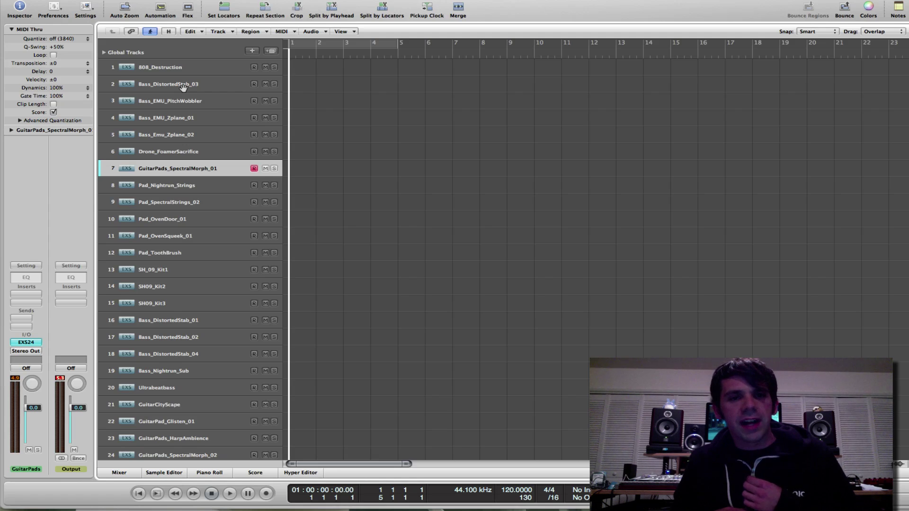
# Play Pad_Nightrun_Strings and Pad_SpectralStrings_02, then move on to Pad_OvenDoor_01
pyautogui.press('Down')
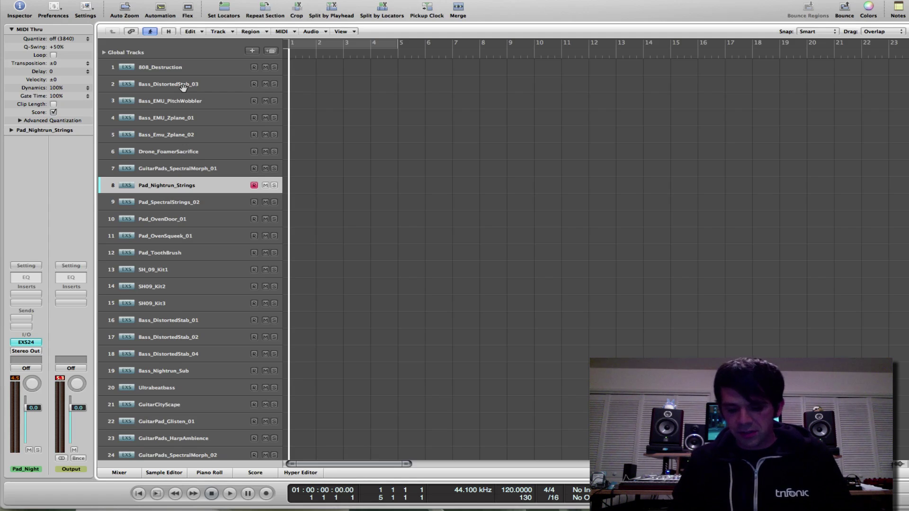
pyautogui.press('Down')
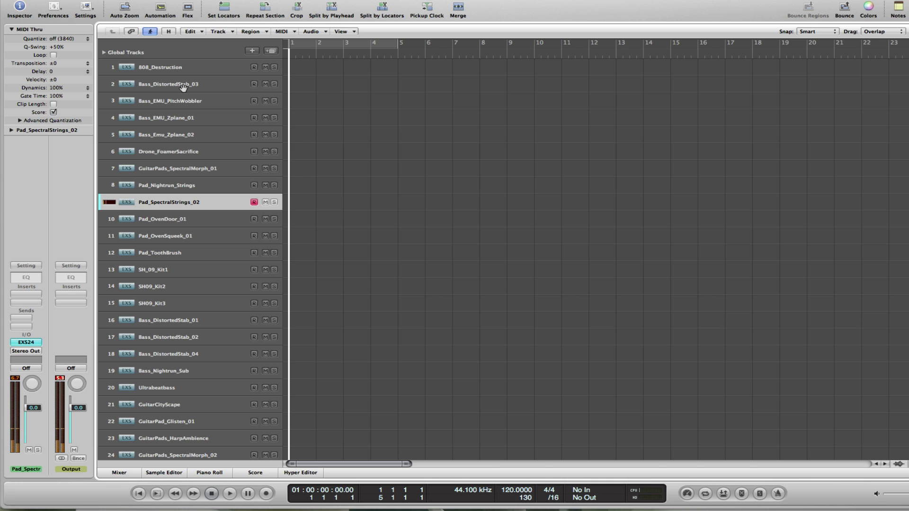
pyautogui.press('Down')
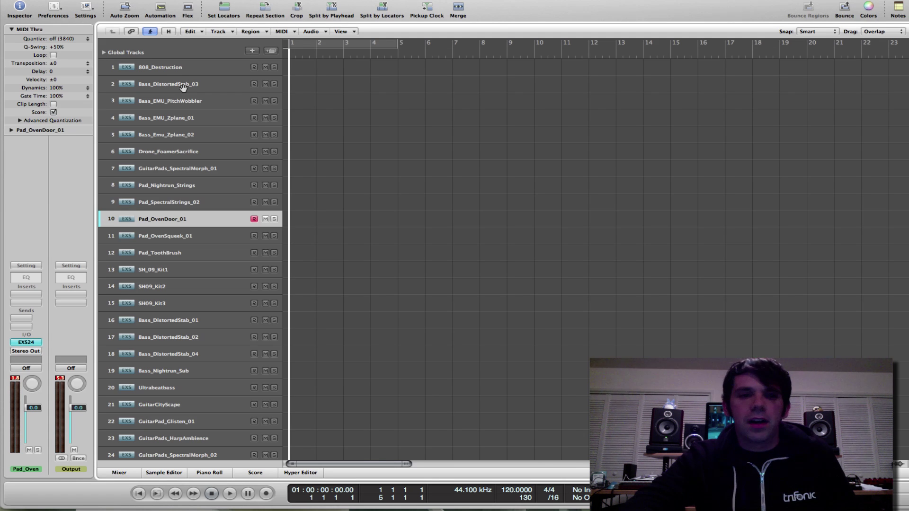
# Play track 11, Pad_OvenSqueek_01, then move on to track 12, Pad_ToothBrush
pyautogui.press('Down')
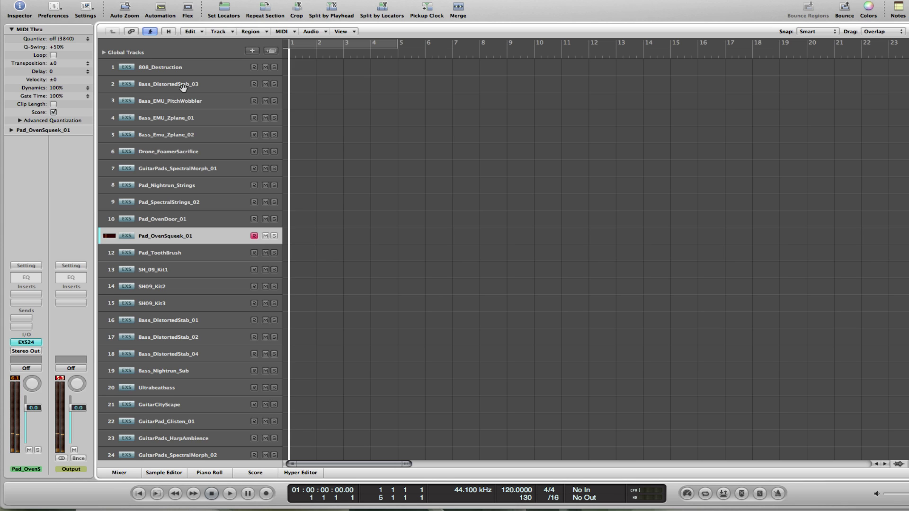
pyautogui.press('Down')
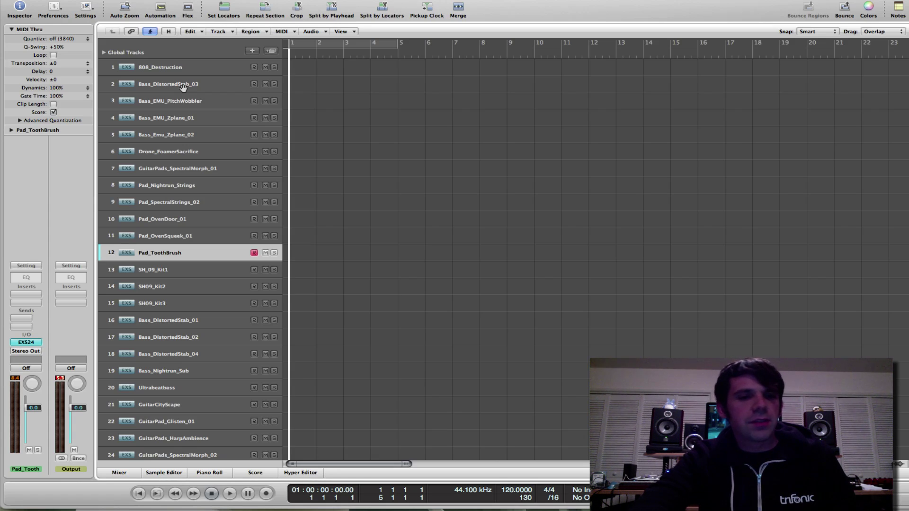
# Play SH_09_Kit1, SH09_Kit2 and SH09_Kit3 on tracks 13–15 in turn
pyautogui.press('Down')
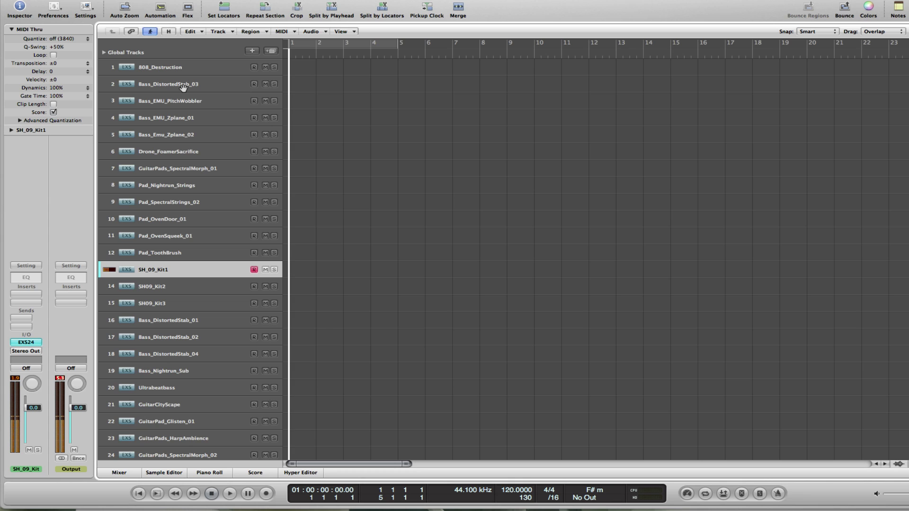
pyautogui.press('Down')
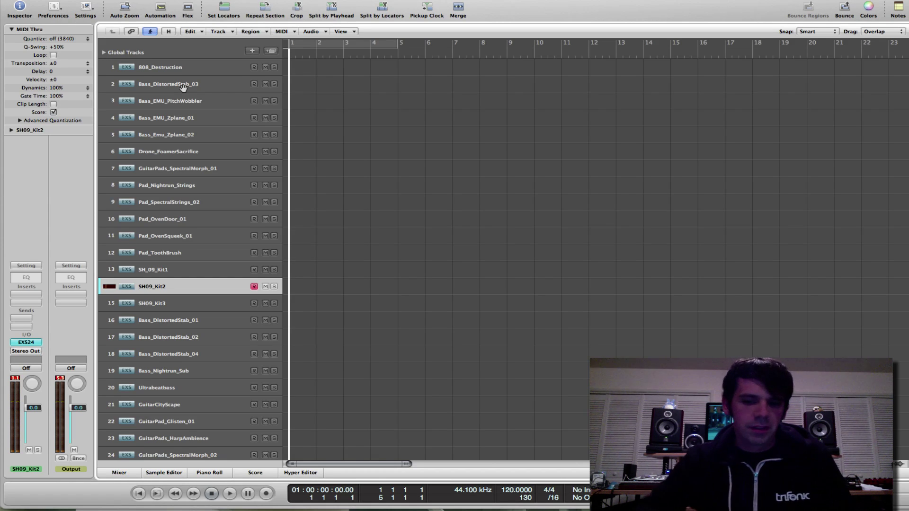
pyautogui.press('Down')
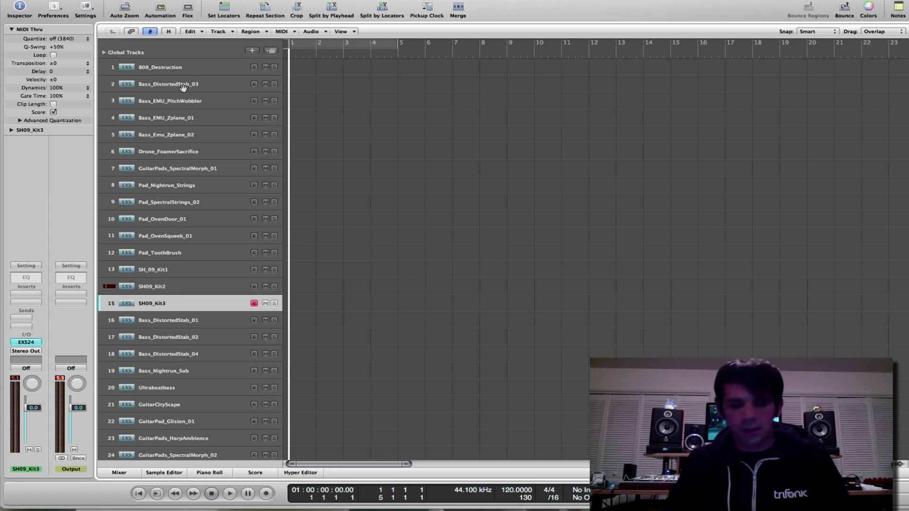